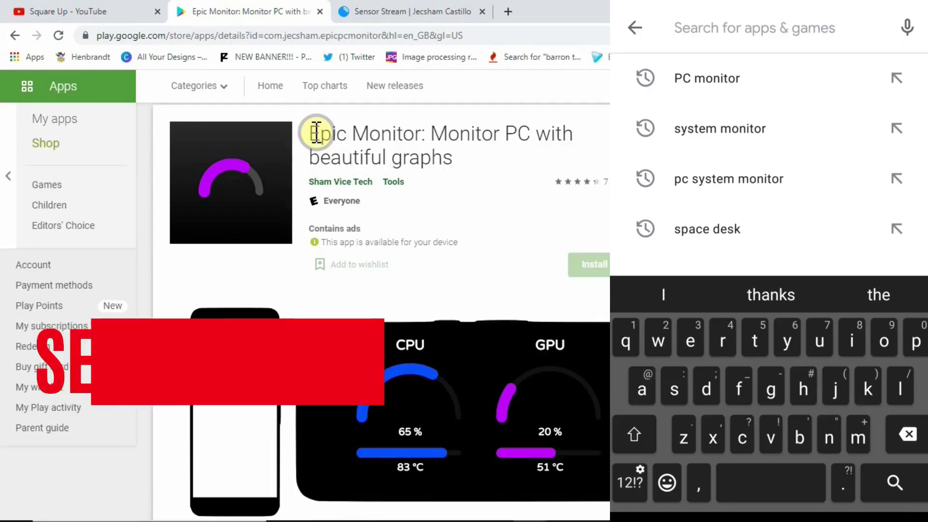
Search the phone's Play Store for 'epic monitor'.
{"action": "type", "text": "epic"}
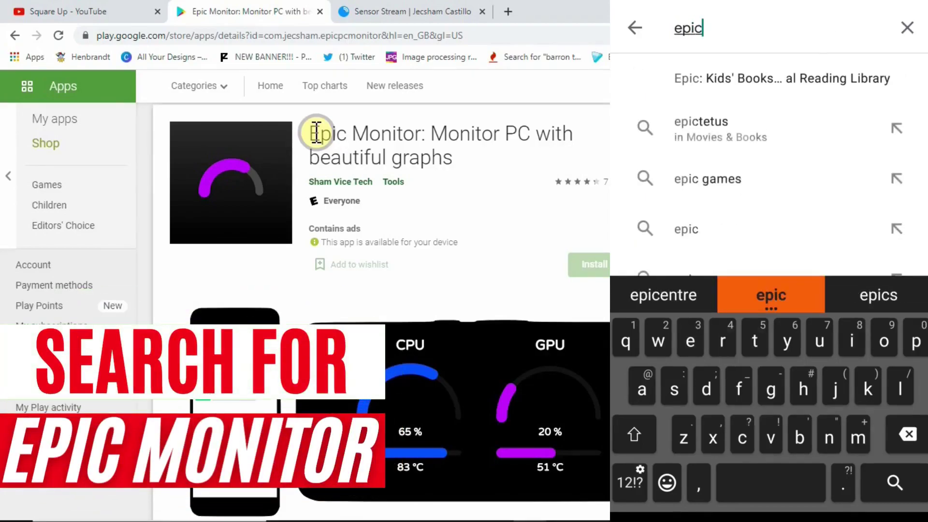
{"action": "type", "text": " m"}
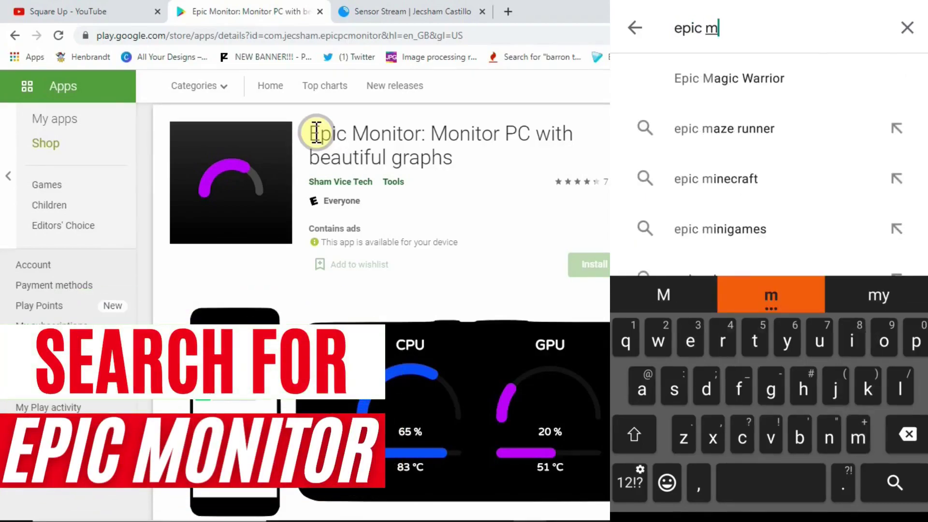
{"action": "type", "text": "on"}
{"action": "type", "text": "i"}
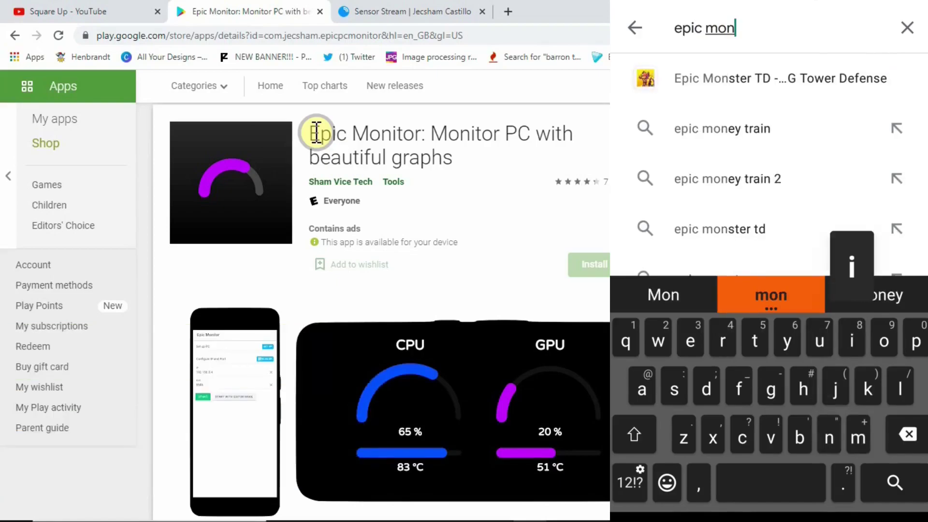
{"action": "type", "text": "tor"}
{"action": "key", "text": "Return"}
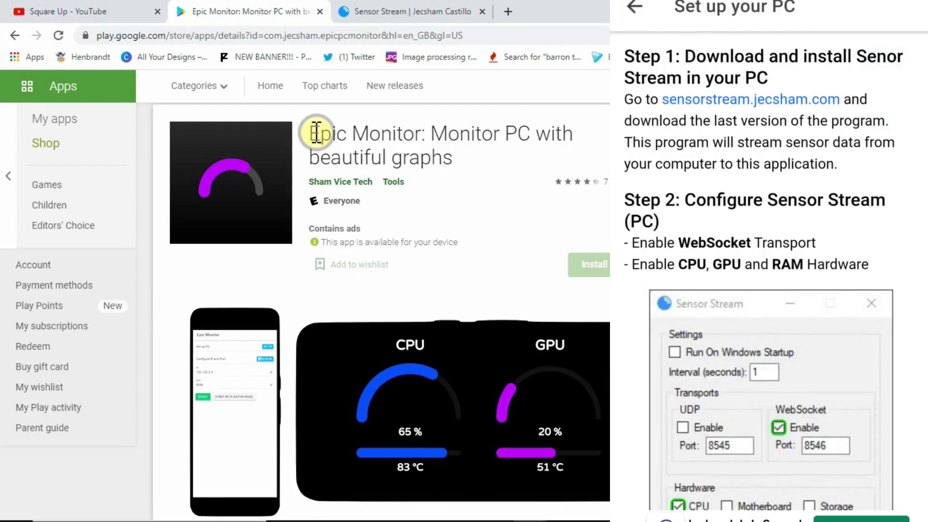
Download 'v1.2.1 - Setup.msi' from sensorstream.jecsham.com and dismiss the Important Notice.
{"action": "left_click", "coordinate": [405, 11]}
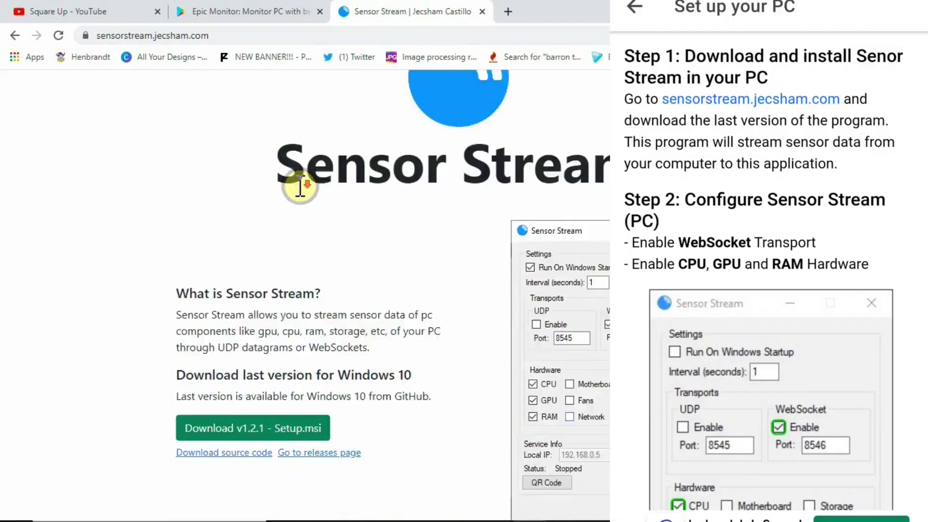
{"action": "scroll", "coordinate": [270, 208], "scroll_direction": "down", "scroll_amount": 5}
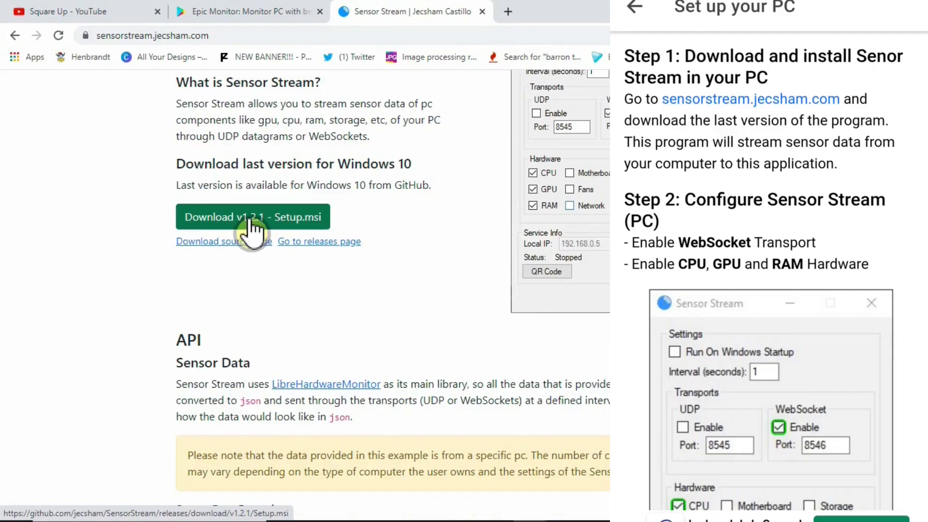
{"action": "left_click", "coordinate": [251, 223]}
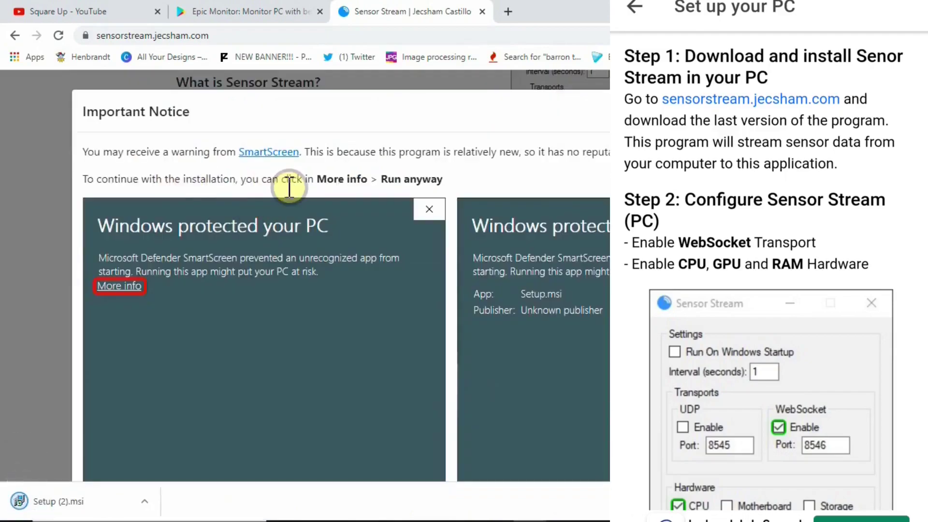
{"action": "scroll", "coordinate": [372, 178], "scroll_direction": "down", "scroll_amount": 1}
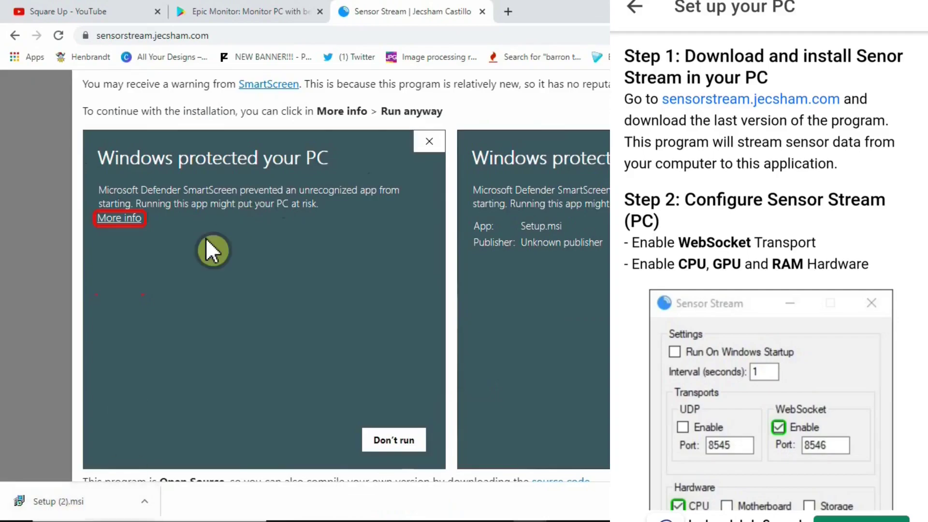
{"action": "key", "text": "Escape"}
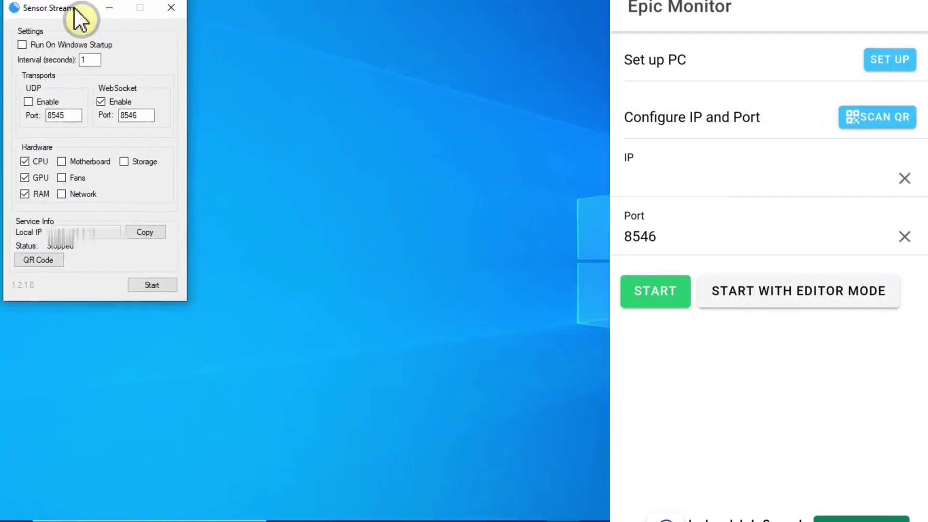
Start Sensor Stream streaming on WebSocket port 8546 with CPU, GPU and RAM enabled.
{"action": "left_click_drag", "start_coordinate": [74, 16], "coordinate": [73, 12]}
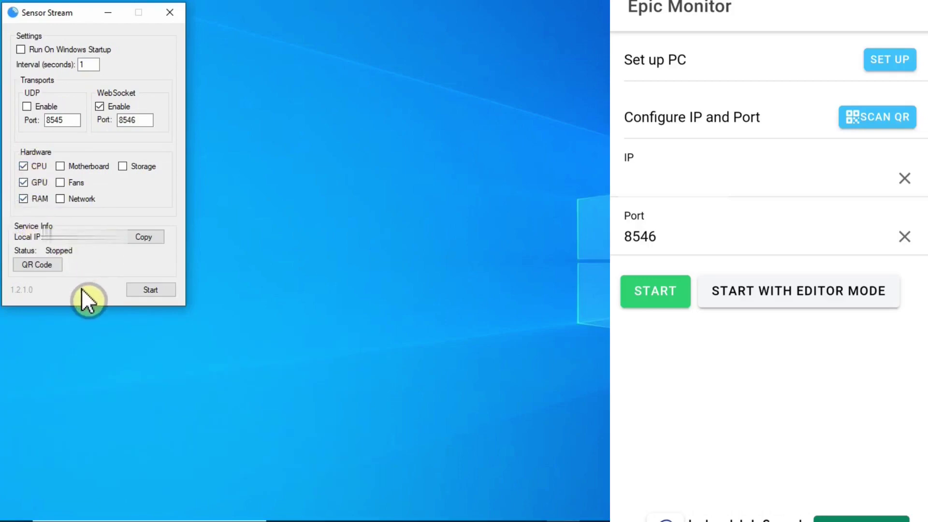
{"action": "left_click", "coordinate": [141, 289]}
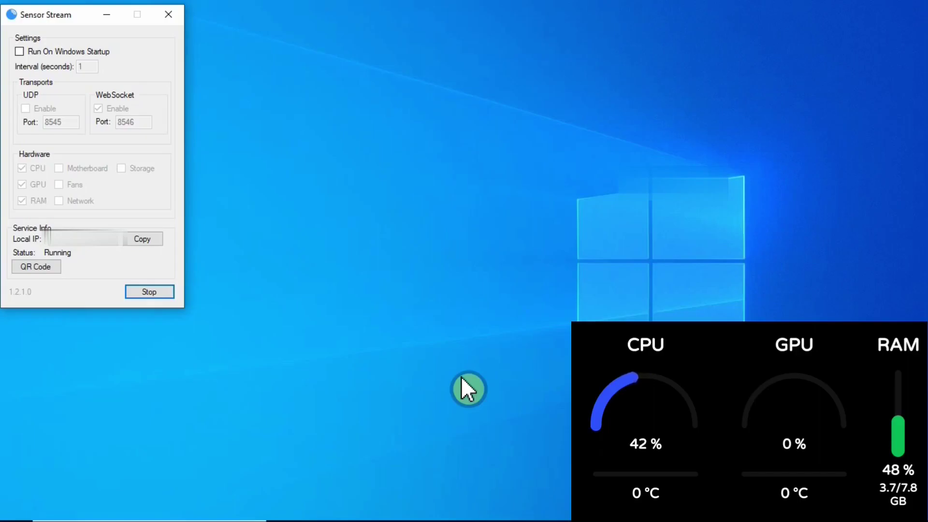
Bring up Task Manager with Ctrl+Shift+Esc to check CPU and memory usage.
{"action": "key", "text": "ctrl+shift+Escape"}
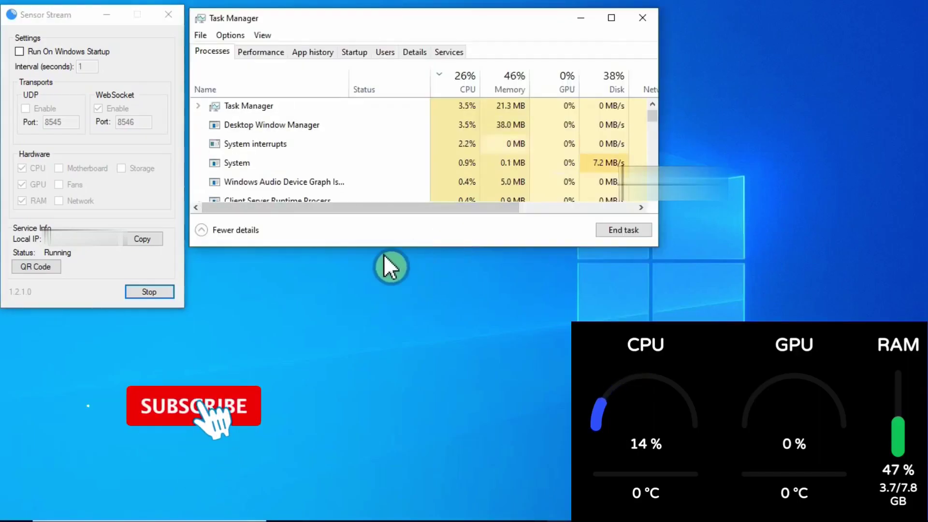